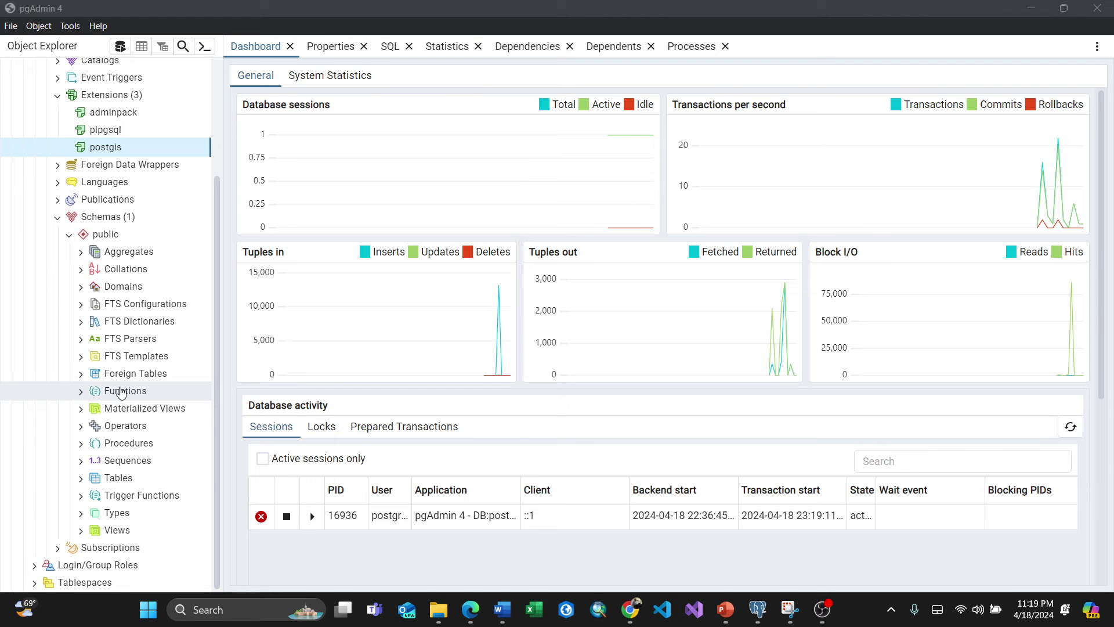
Run select postgis_full_version() in a new Query Tool, returning PostGIS 3.4.1, then start a Windows search for pos
{"action": "right_click", "coordinate": [126, 479]}
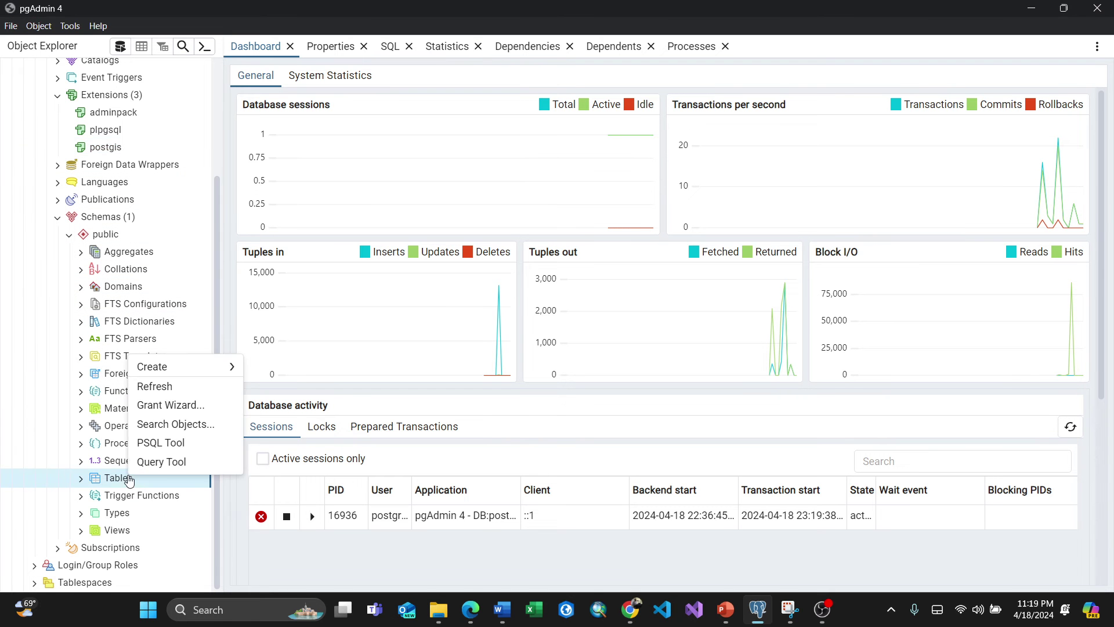
{"action": "left_click", "coordinate": [172, 460]}
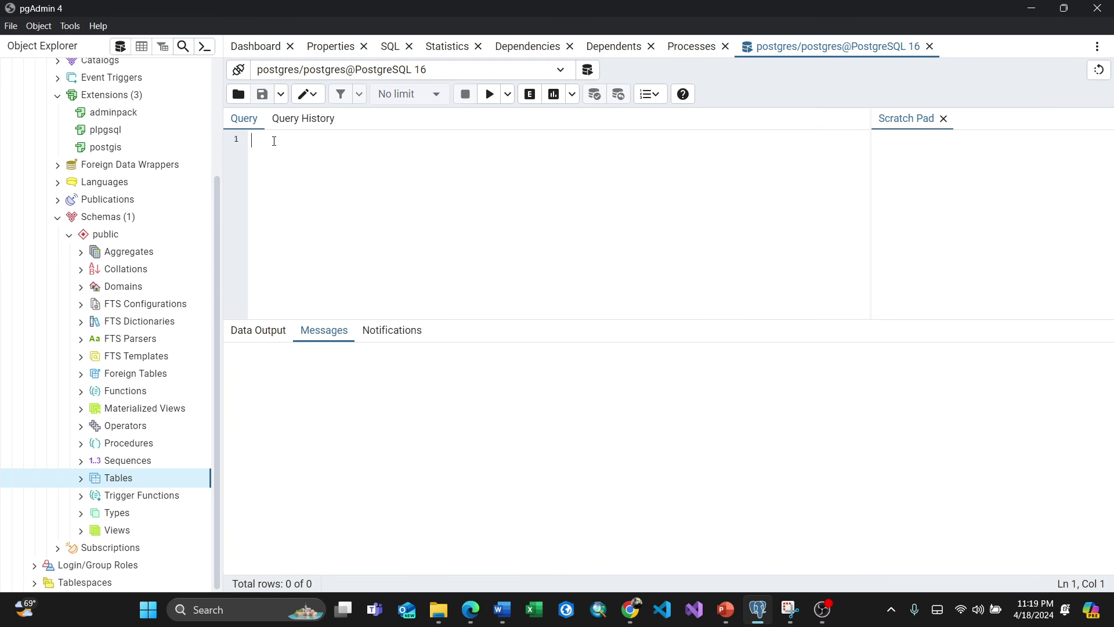
{"action": "type", "text": "selec"}
{"action": "type", "text": "t "}
{"action": "type", "text": "postgi"}
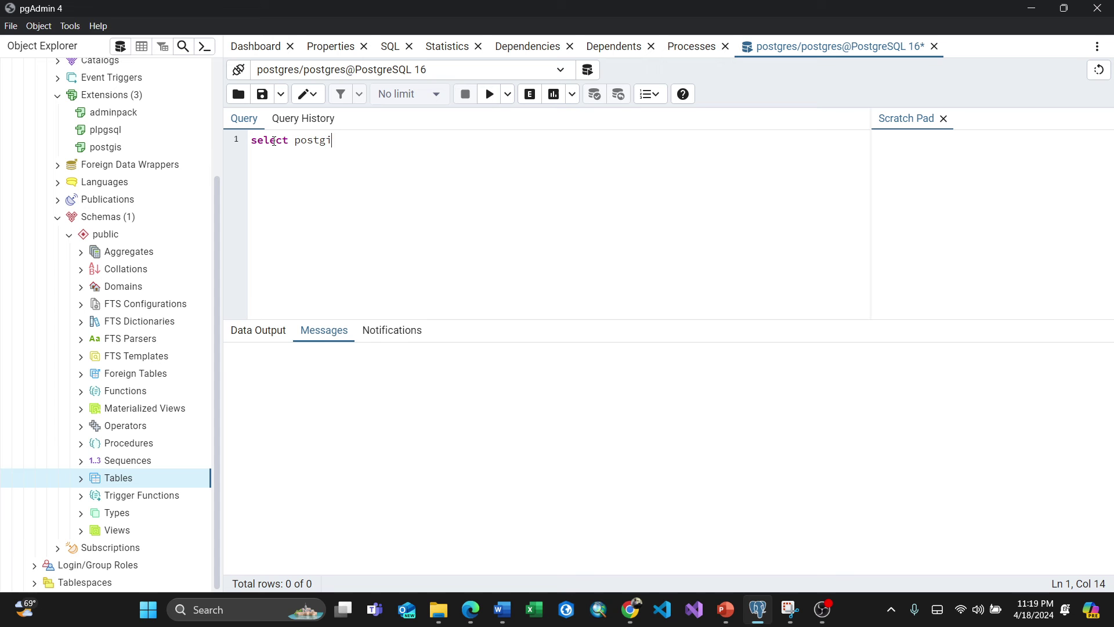
{"action": "type", "text": "s_f"}
{"action": "type", "text": "ull_"}
{"action": "type", "text": "vers"}
{"action": "type", "text": "ion("}
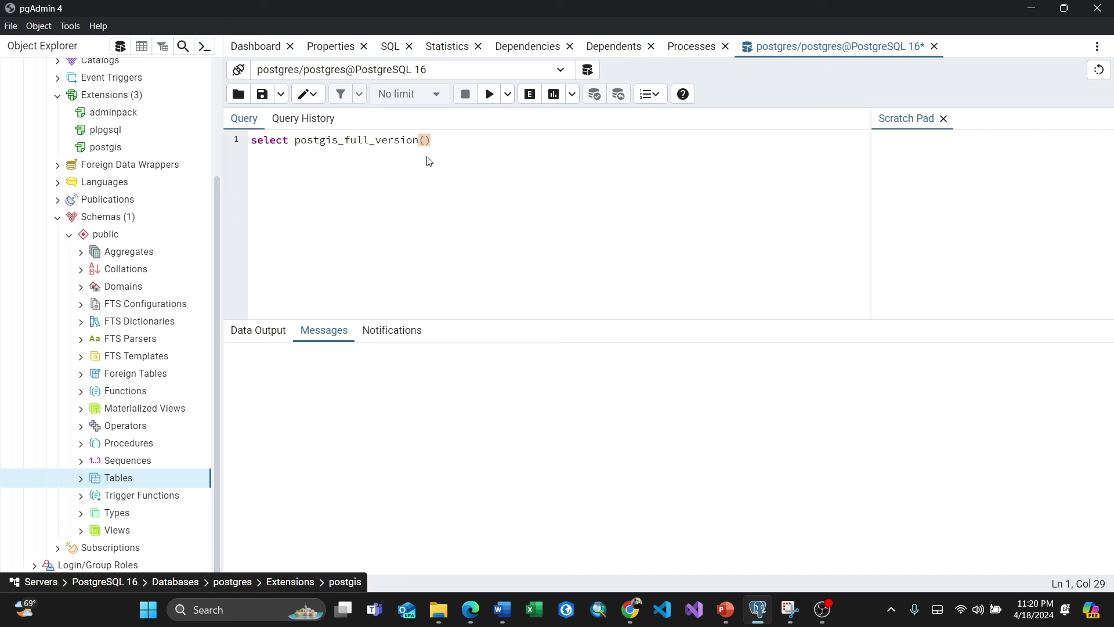
{"action": "left_click", "coordinate": [442, 141]}
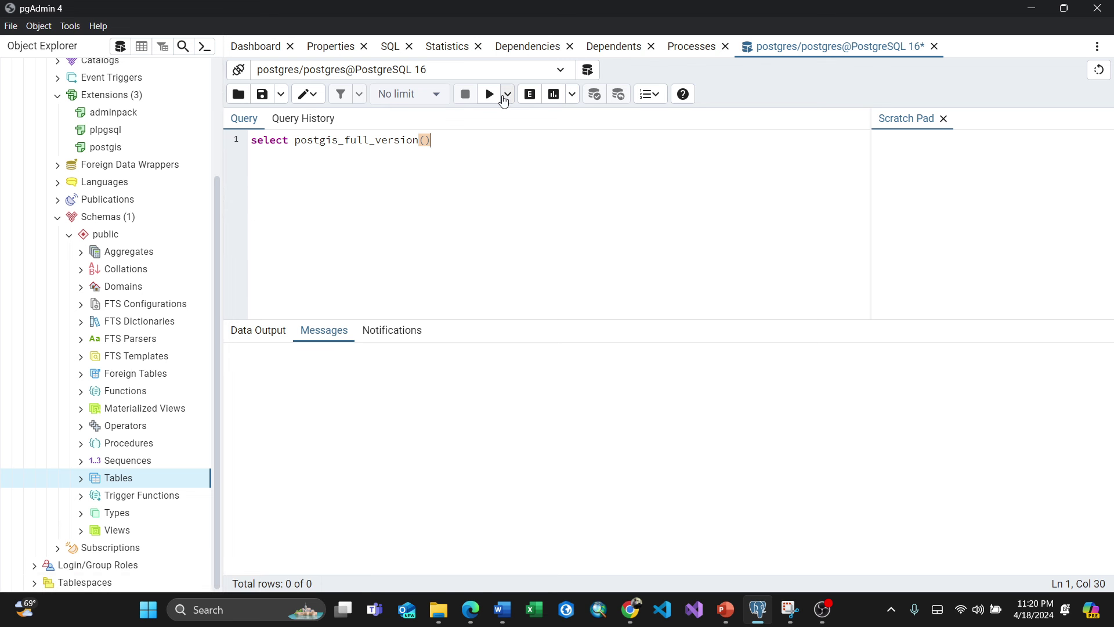
{"action": "left_click", "coordinate": [490, 94]}
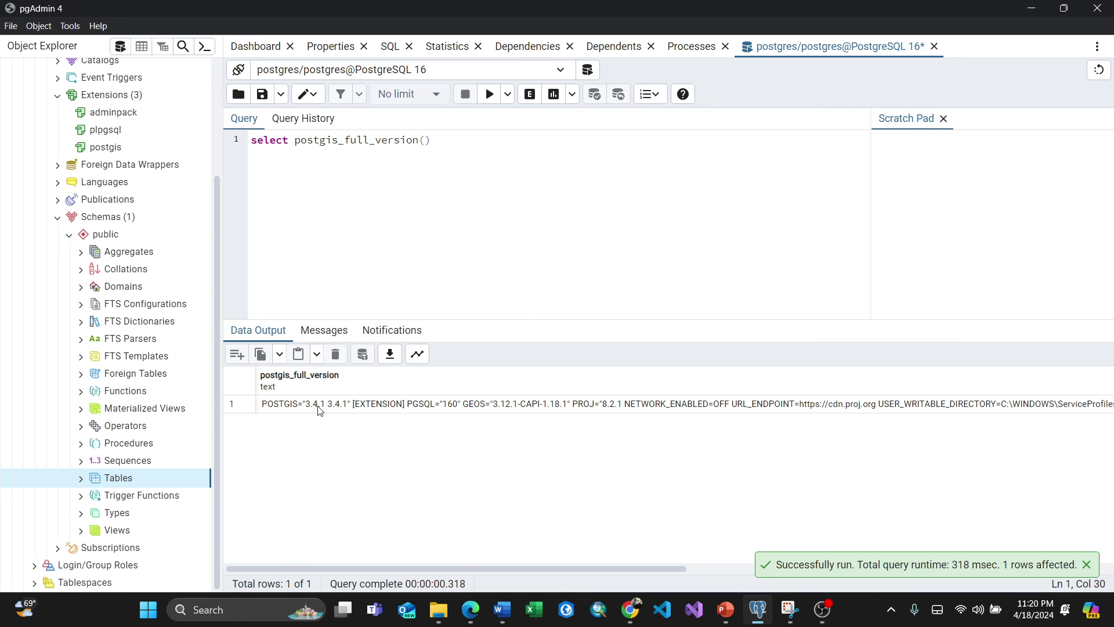
{"action": "left_click", "coordinate": [262, 609]}
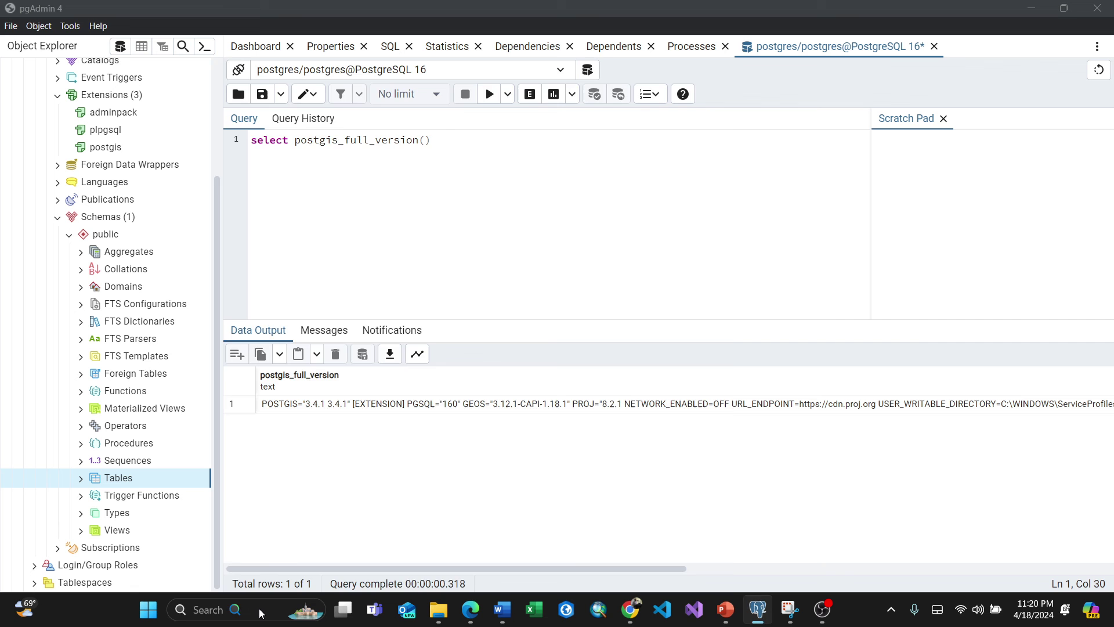
{"action": "type", "text": "po"}
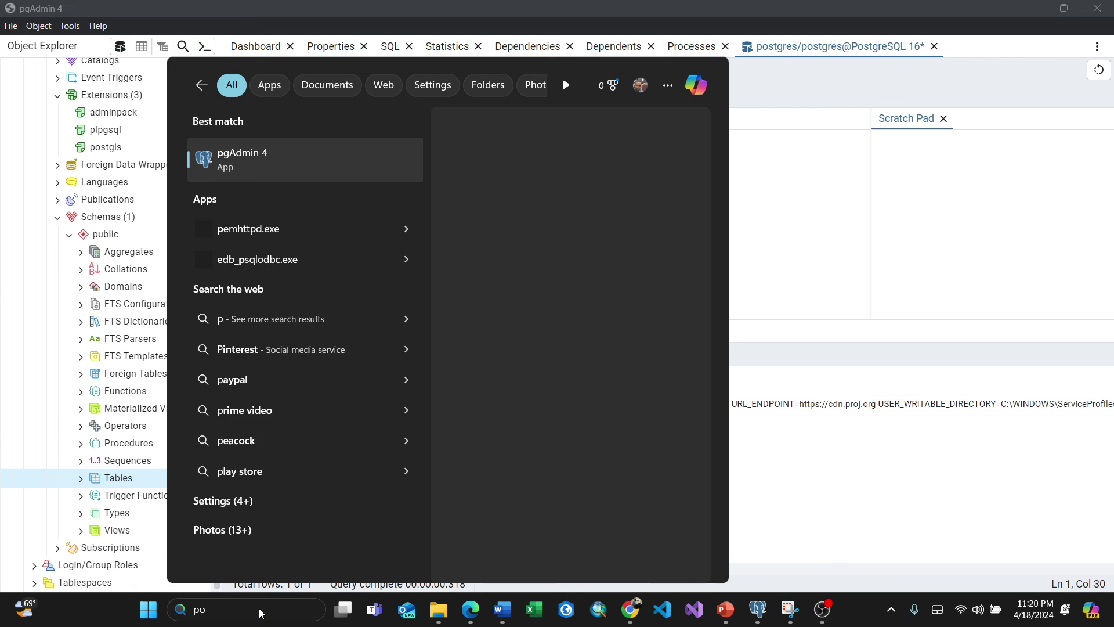
{"action": "type", "text": "s"}
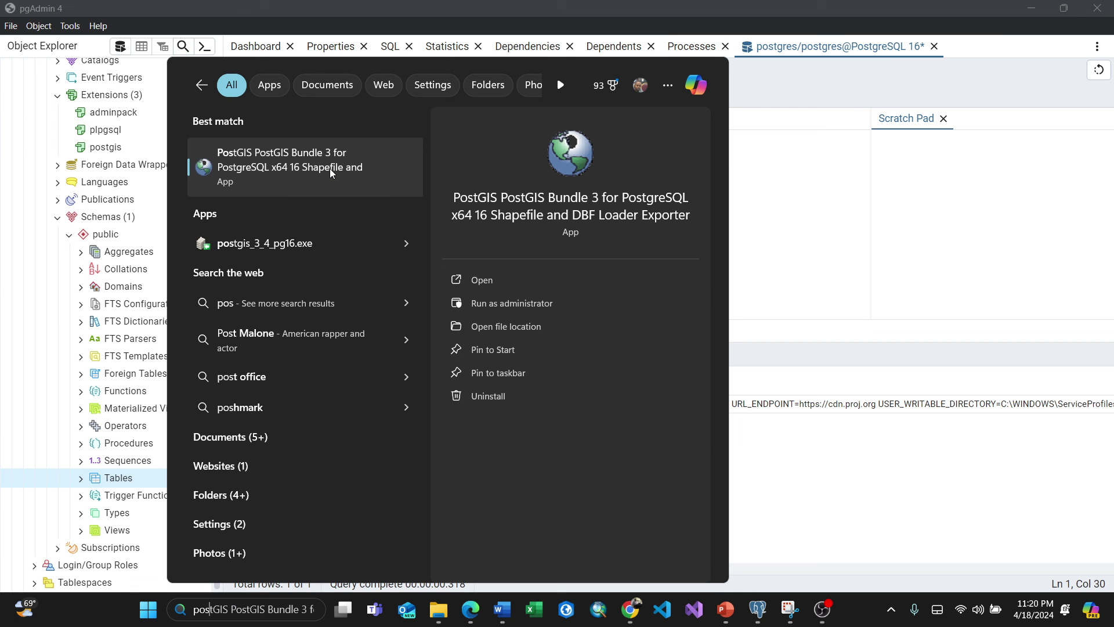
Dismiss the Windows search panel so the PostGIS 3.4.1 result row shows again
{"action": "left_click", "coordinate": [835, 477]}
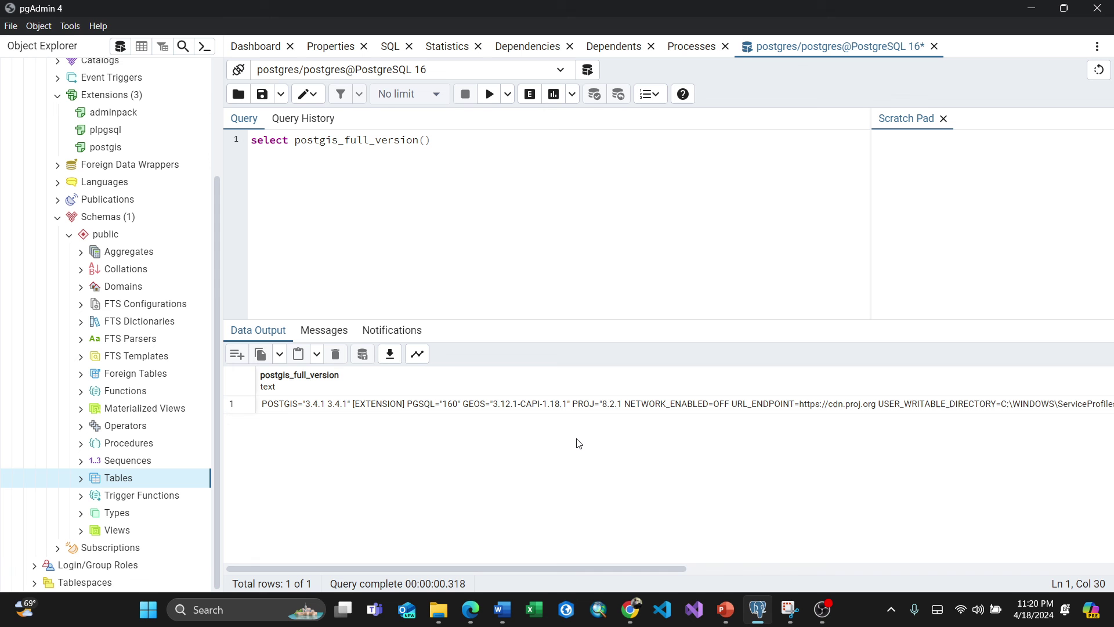